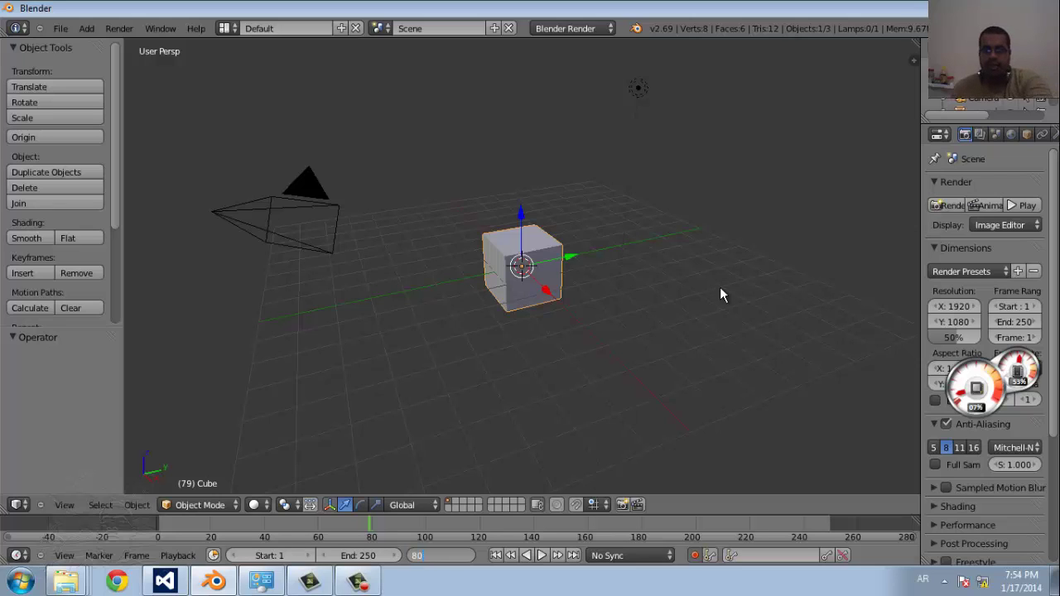
Key the cube at frame 80 moved, rotated -49° and scaled 0.803, then shifted right at frame 153.
key("Return")
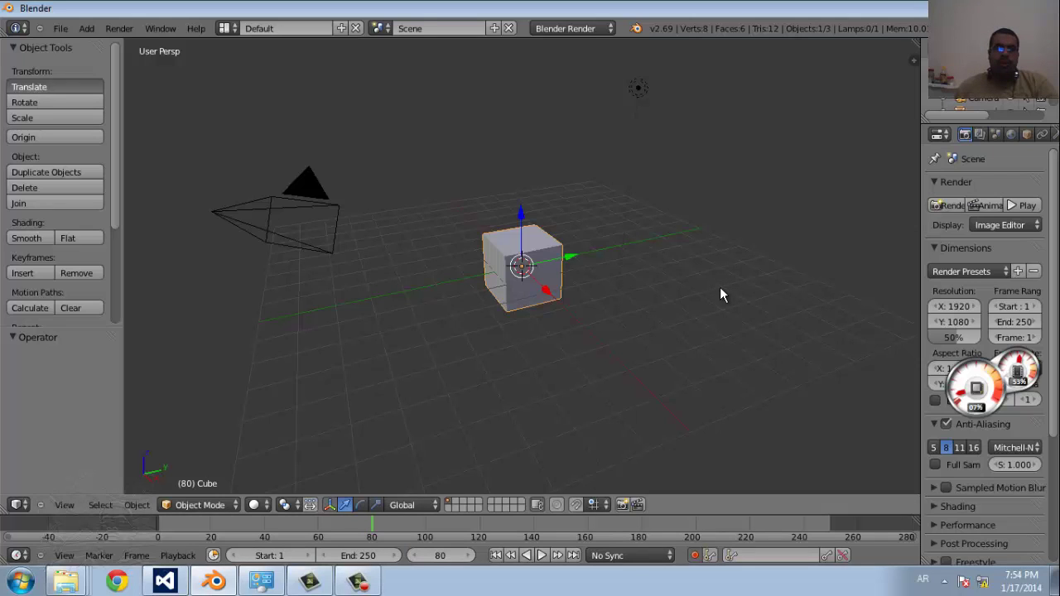
key("g")
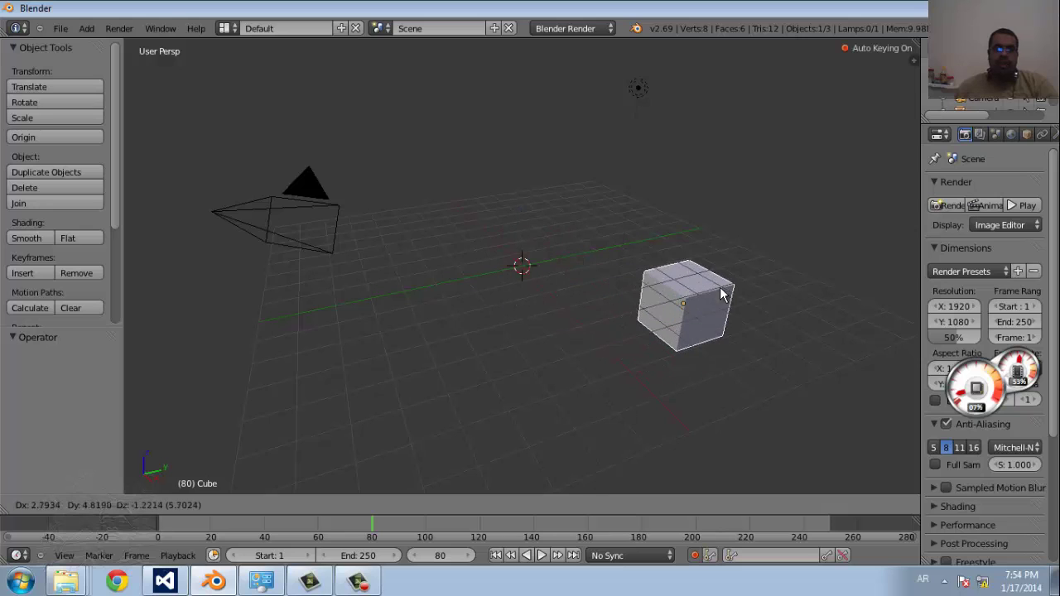
left_click(722, 294)
key("r")
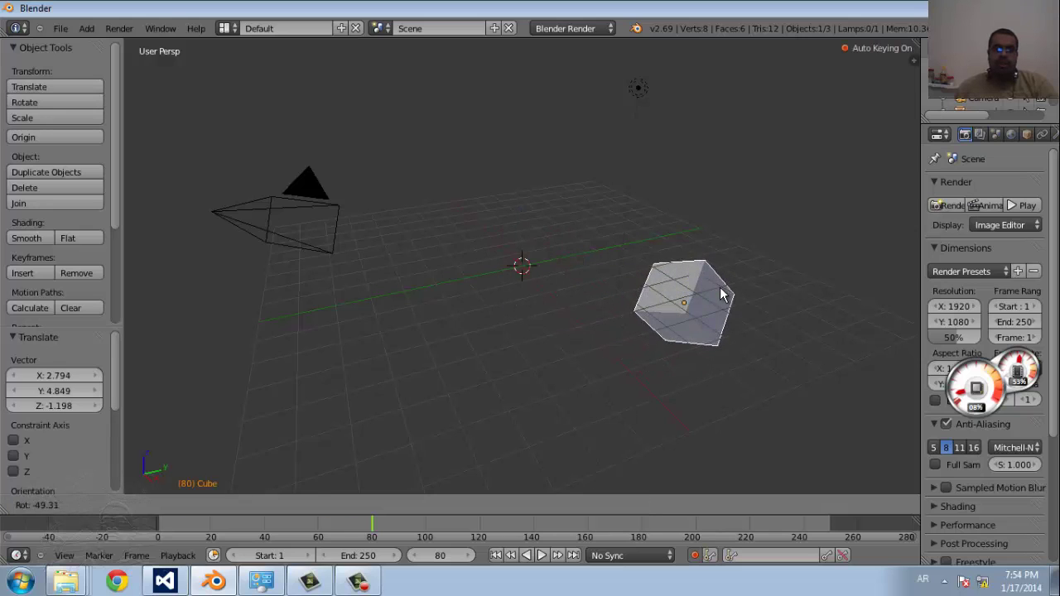
left_click(721, 294)
key("s")
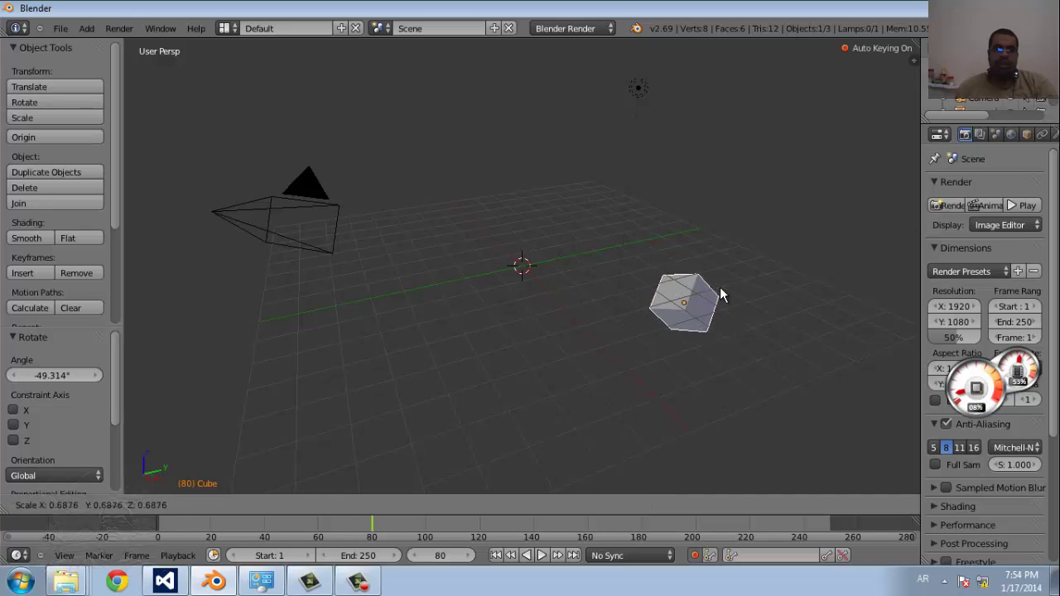
left_click(722, 294)
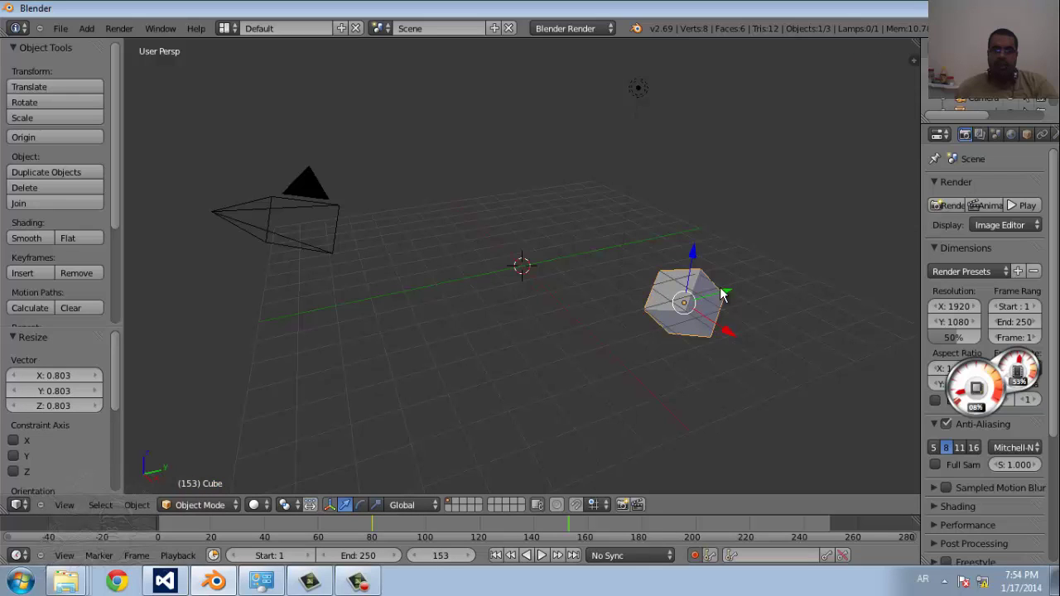
key("g")
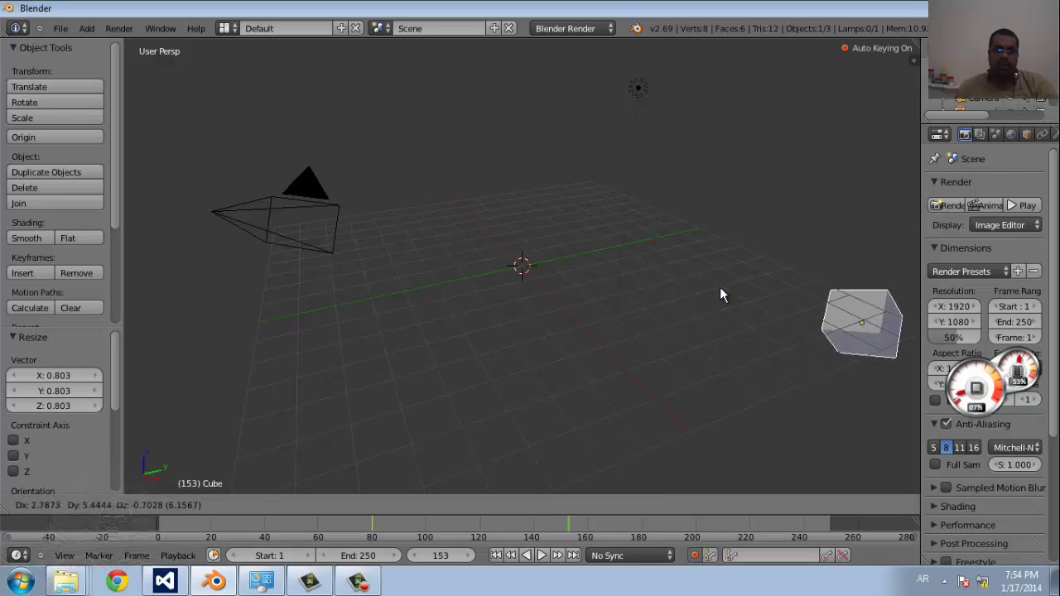
left_click(721, 294)
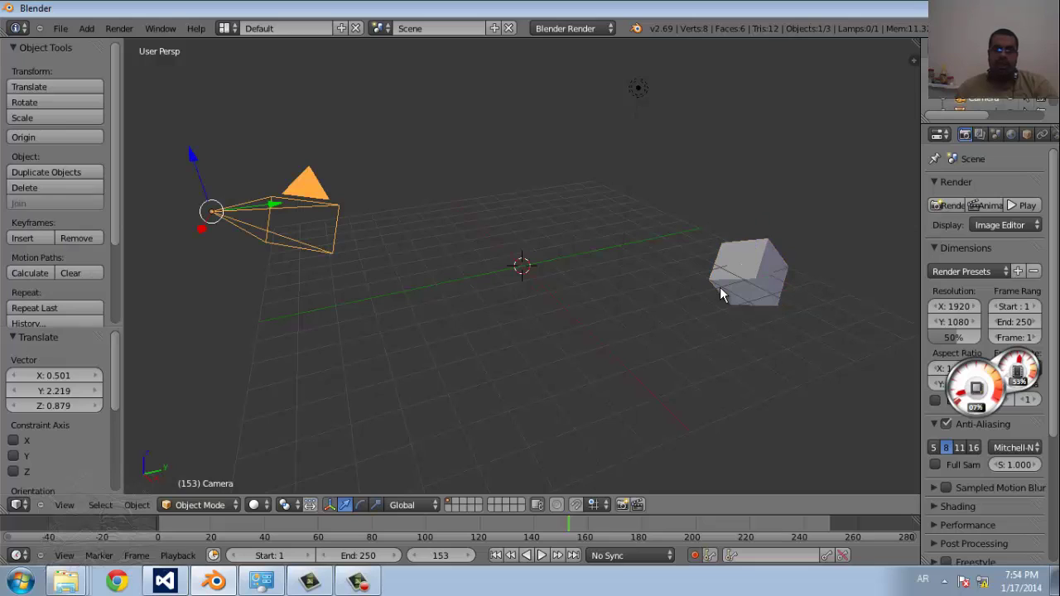
Select the cube and move it along the Y and X axes at frame 153.
right_click(720, 294)
key("g")
key("y")
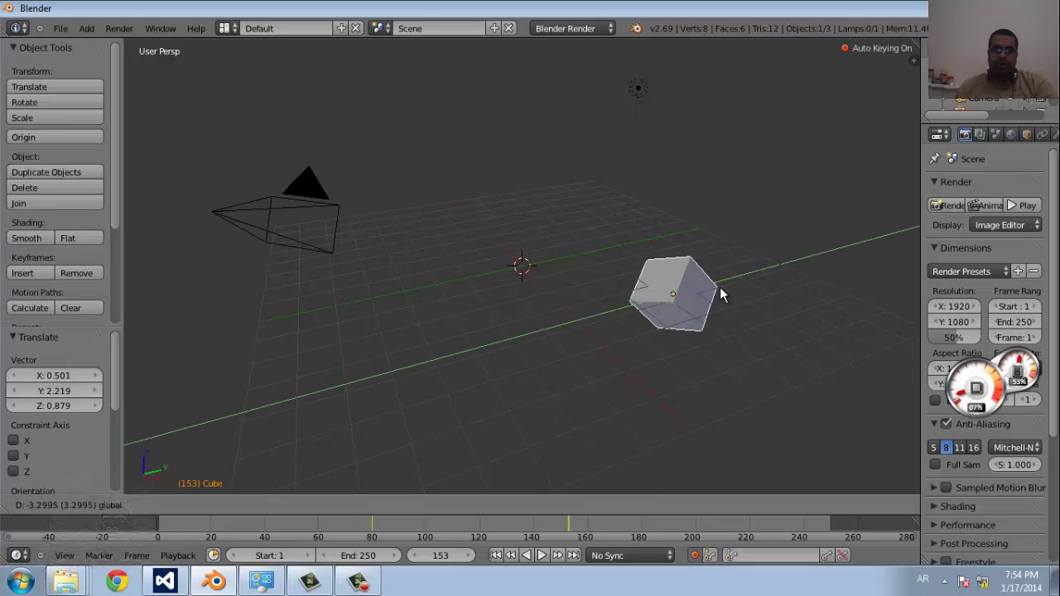
left_click(721, 294)
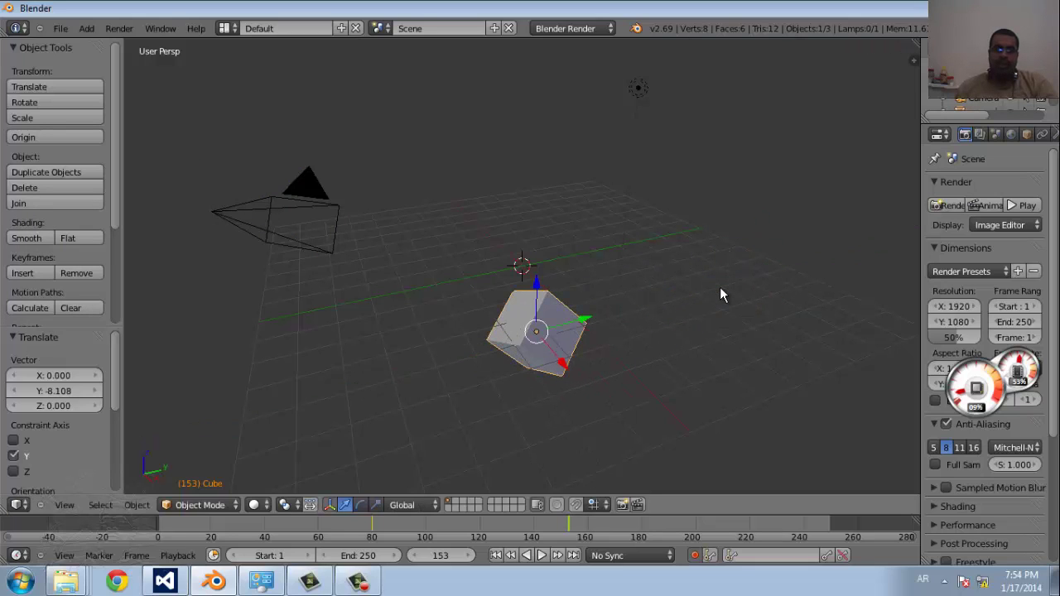
key("g")
key("x")
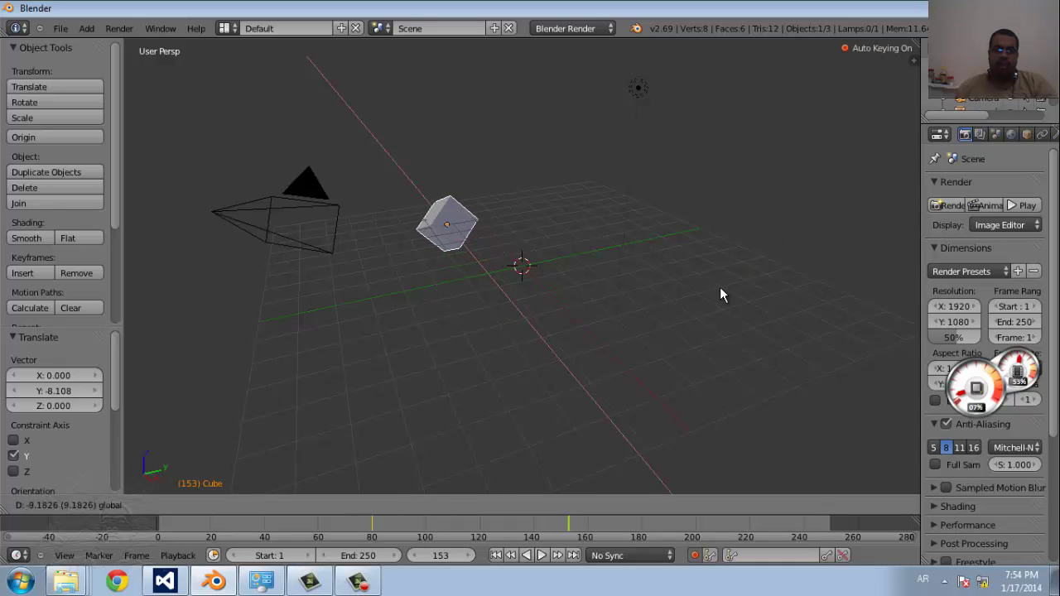
left_click(721, 294)
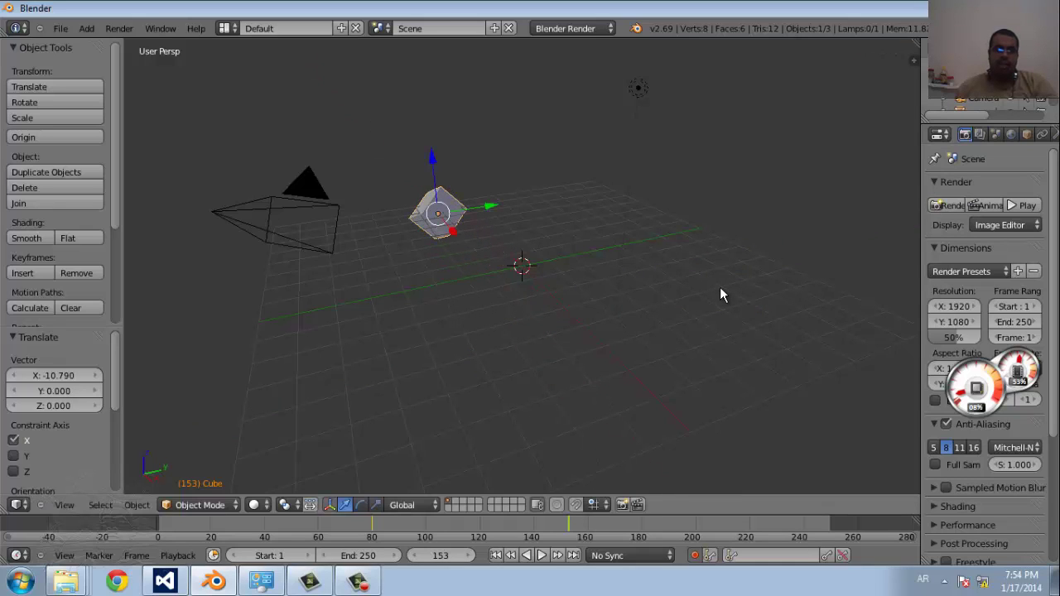
Move the cube along Y again and raise it 2.763 on Z above the grid.
key("g")
key("y")
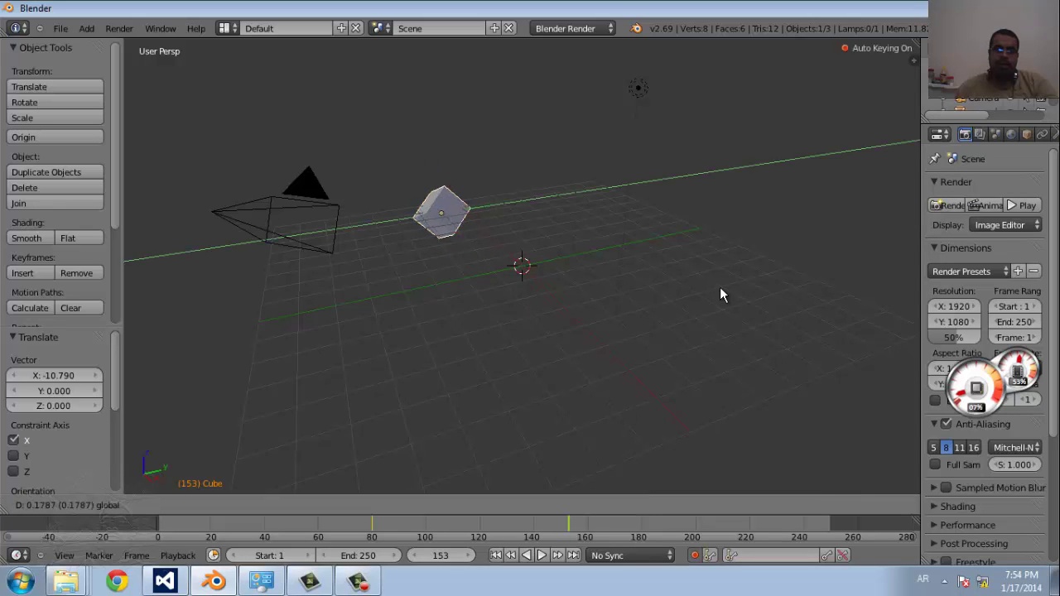
left_click(721, 294)
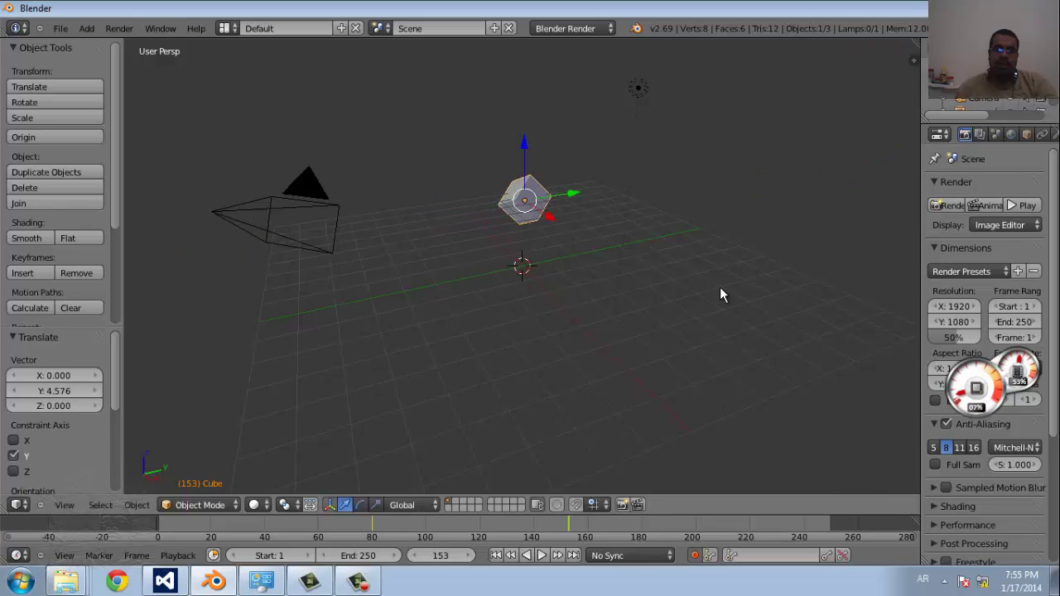
key("g")
key("z")
left_click(720, 294)
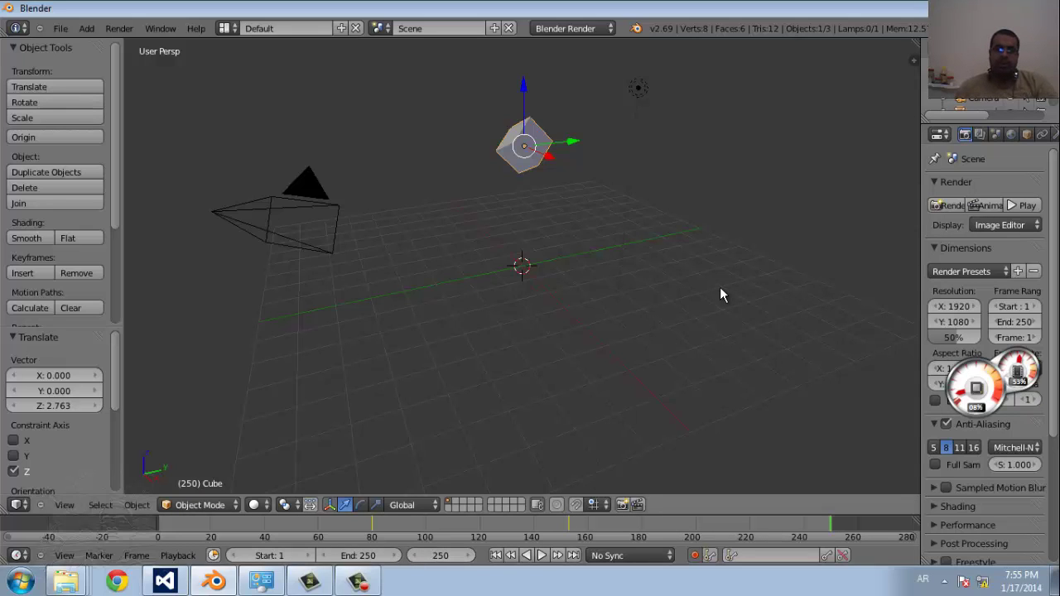
At frame 250, move the cube along X and Y nearer the camera.
key("g")
key("x")
left_click(721, 296)
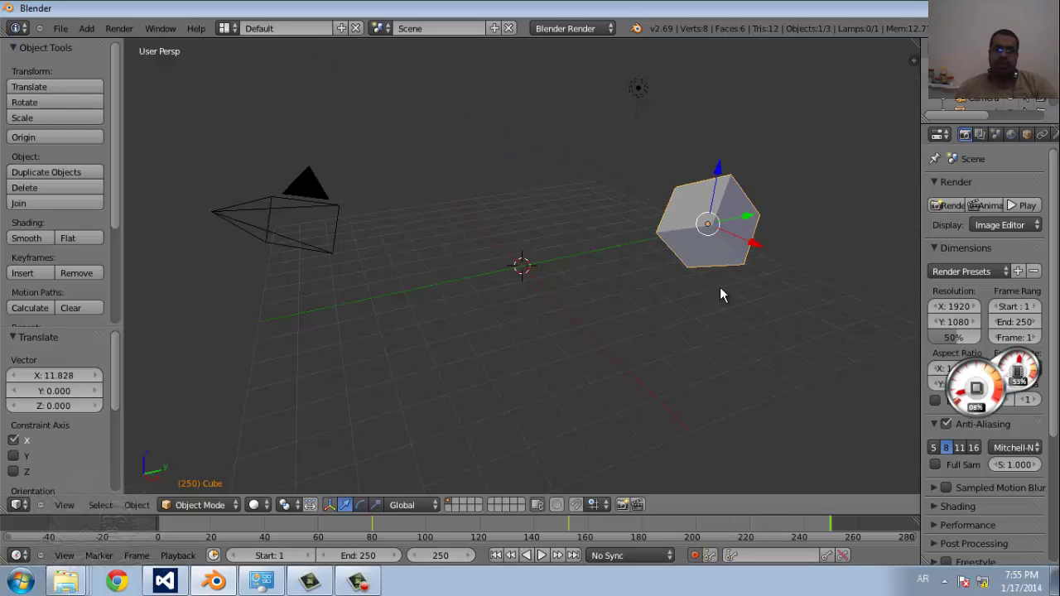
key("g")
key("y")
left_click(721, 296)
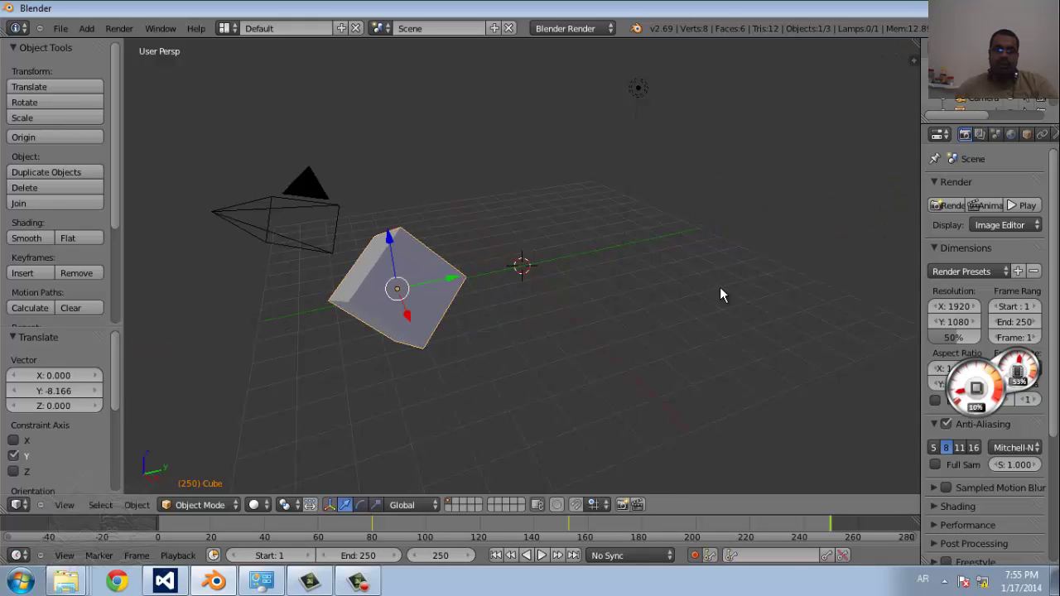
Shrink the cube to 0.575 and play back the animation.
key("s")
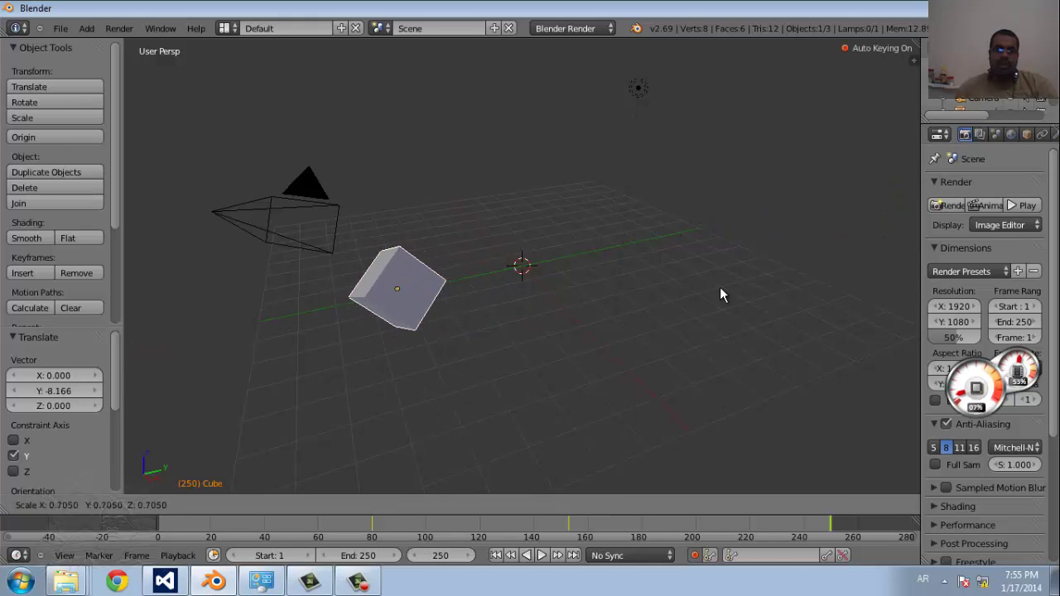
left_click(721, 293)
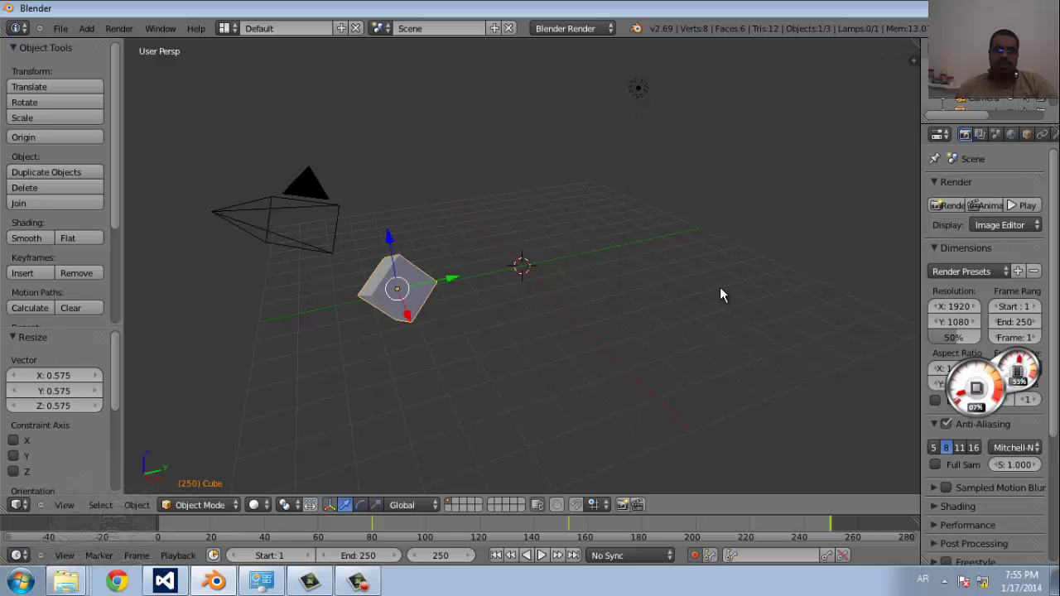
key("alt+a")
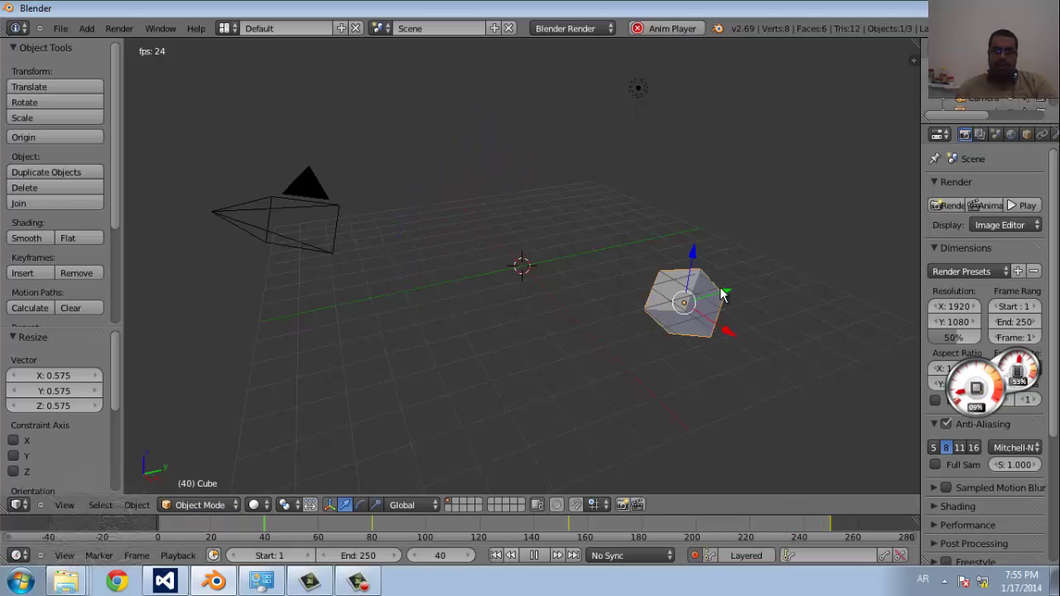
Stop playback, move the cube to 0.930, 3.376, 1.030, and rotate it -66.929° about Z.
key("alt+a")
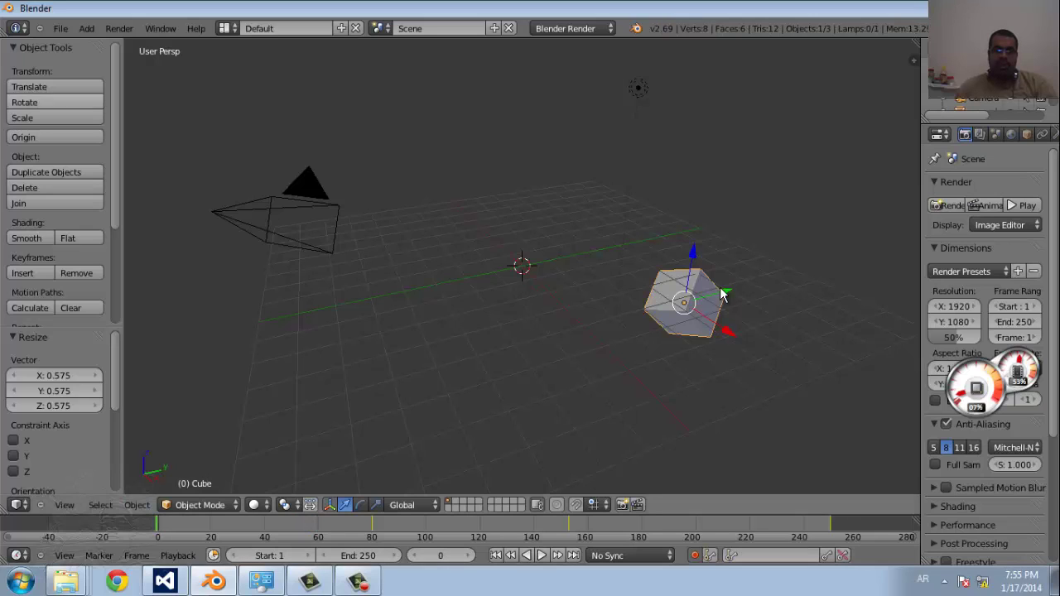
key("ctrl+z")
key("ctrl+z")
key("ctrl+z")
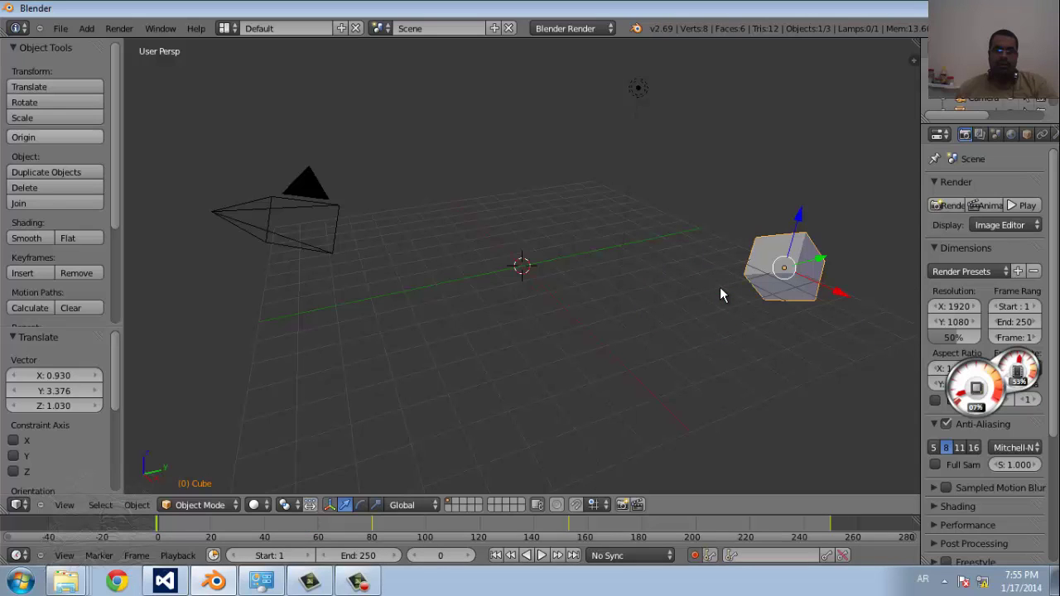
key("r")
left_click(720, 294)
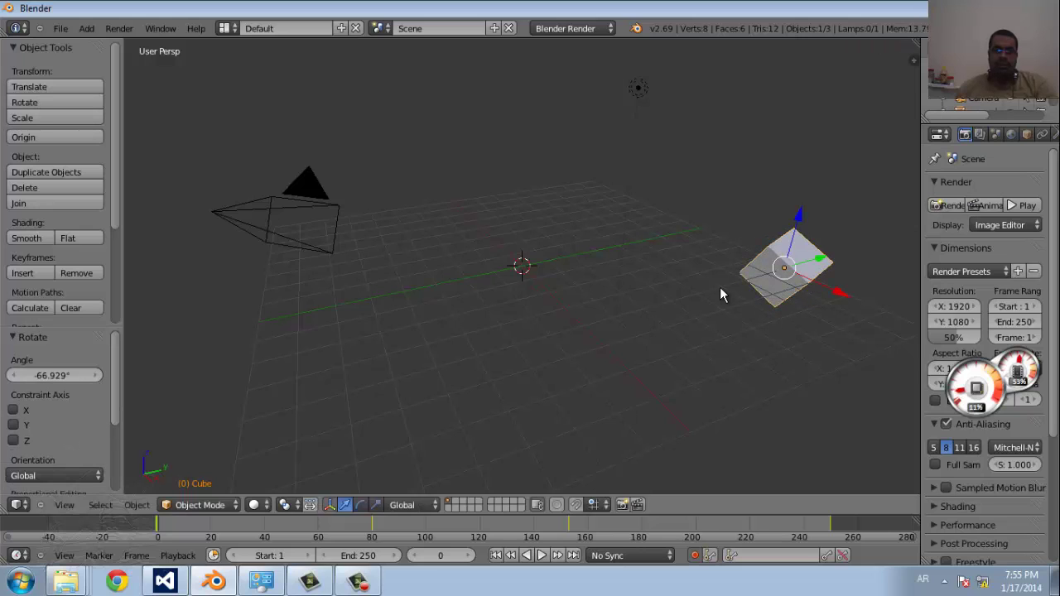
Play the animation again at 24 fps from the cube's new frame-0 pose.
key("alt+a")
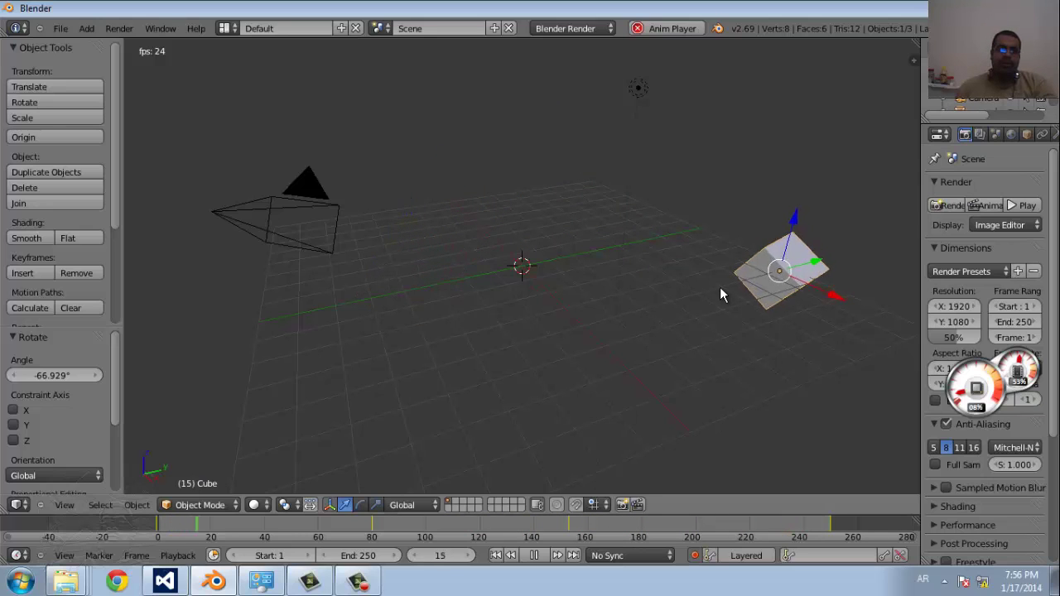
key("shift+a")
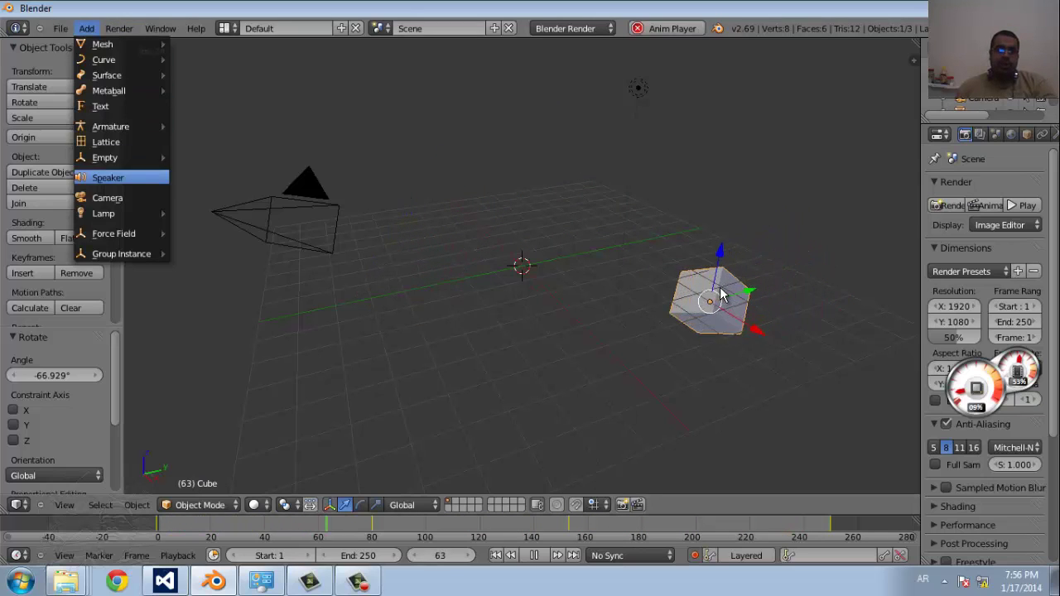
key("Up")
key("Up")
key("Up")
key("Down")
key("Up")
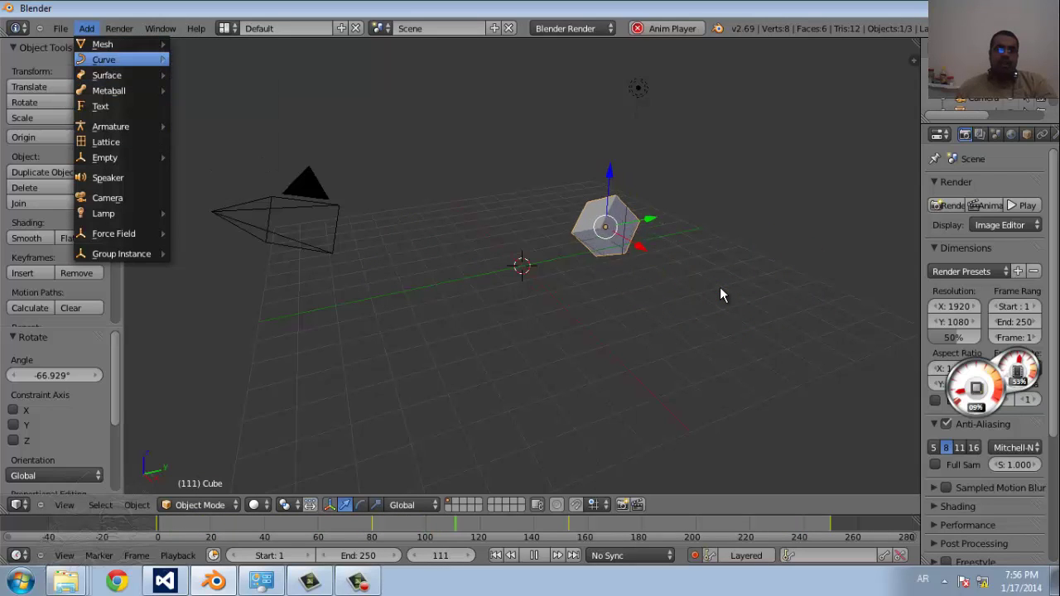
key("Up")
key("Up")
key("Up")
key("Up")
key("Up")
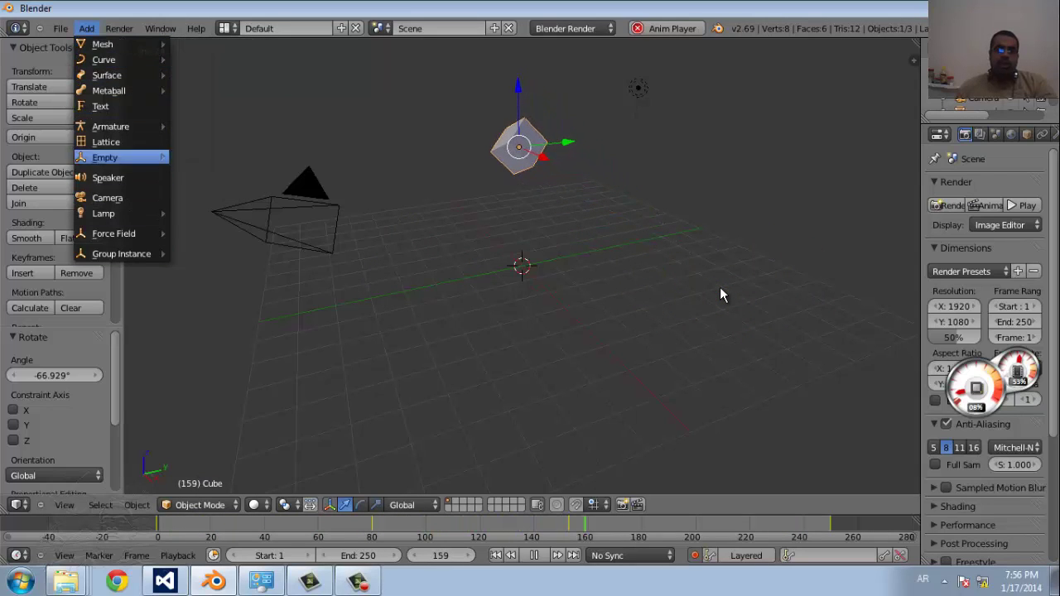
key("Down")
key("Right")
key("Down")
key("Down")
key("Down")
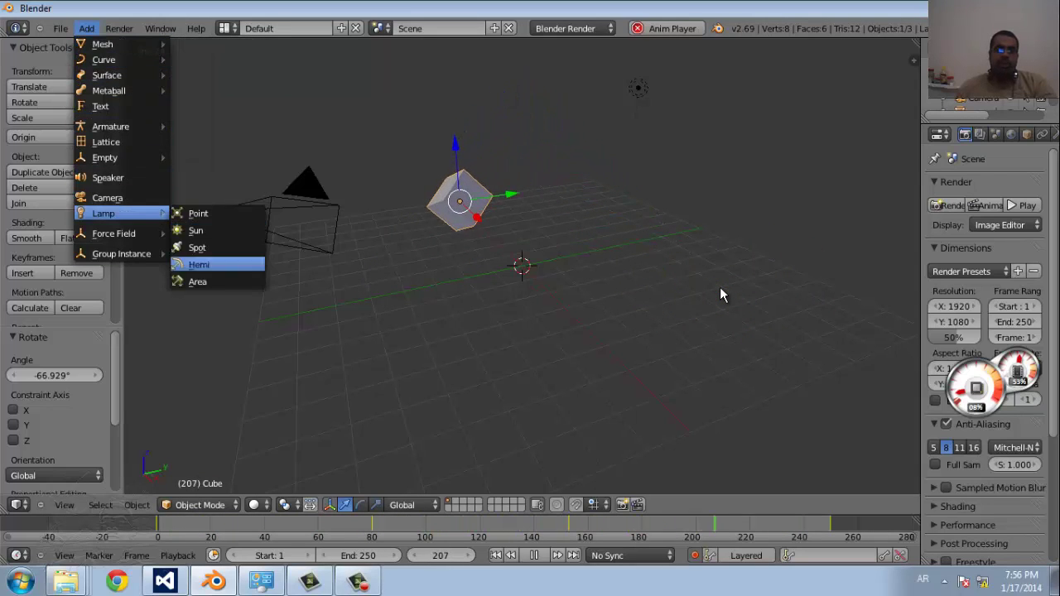
key("Down")
key("Down")
key("Left")
key("Down")
key("Down")
key("Up")
key("Up")
key("Up")
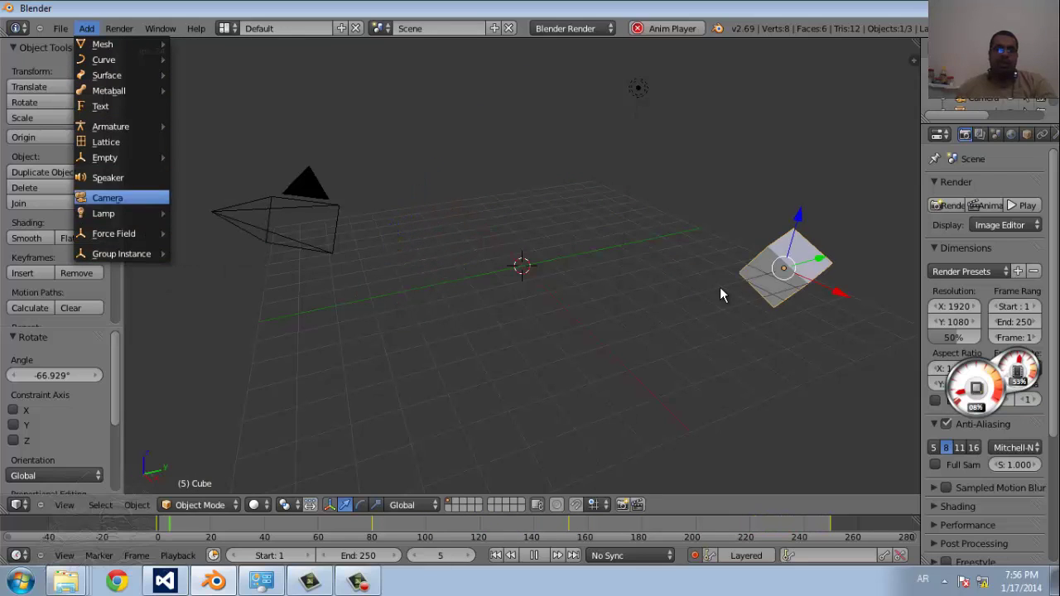
key("Up")
key("Up")
key("Up")
key("Right")
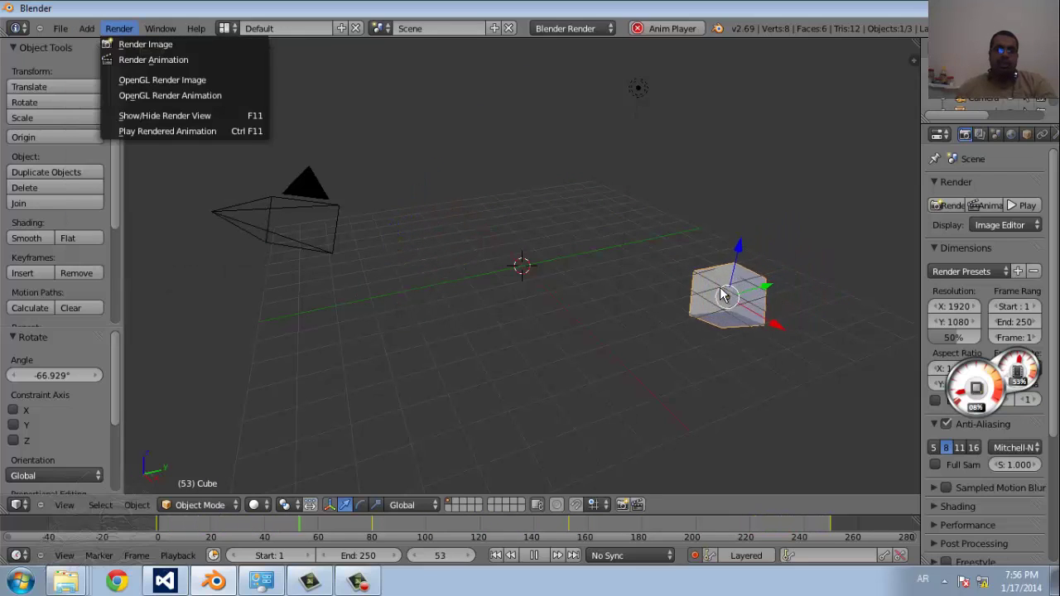
key("Down")
key("Down")
key("Down")
key("Down")
key("Down")
key("Down")
key("Down")
key("Down")
key("Down")
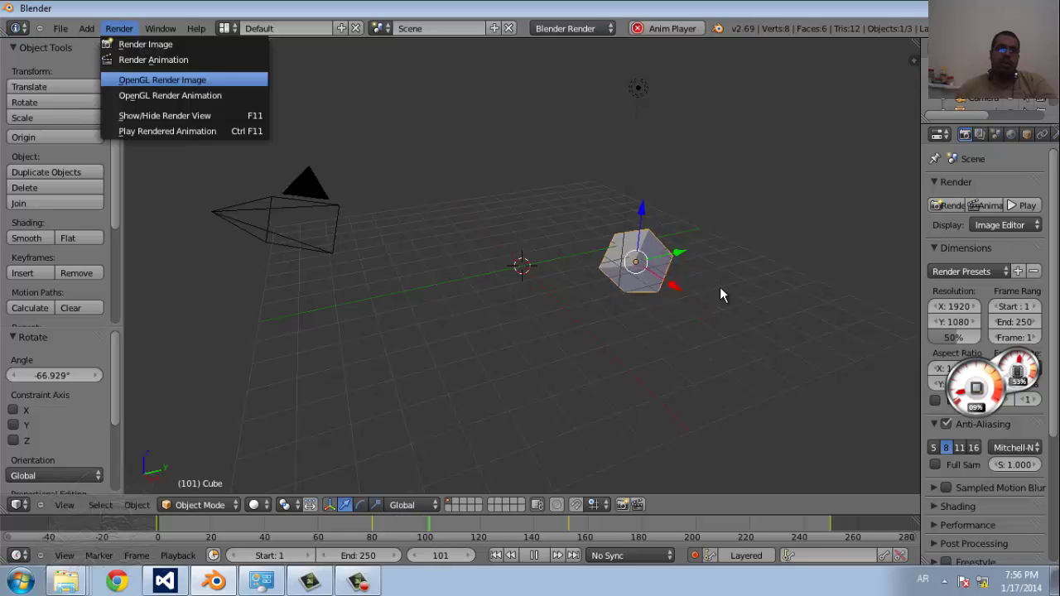
key("Down")
key("Down")
key("Down")
key("Down")
key("Down")
key("Down")
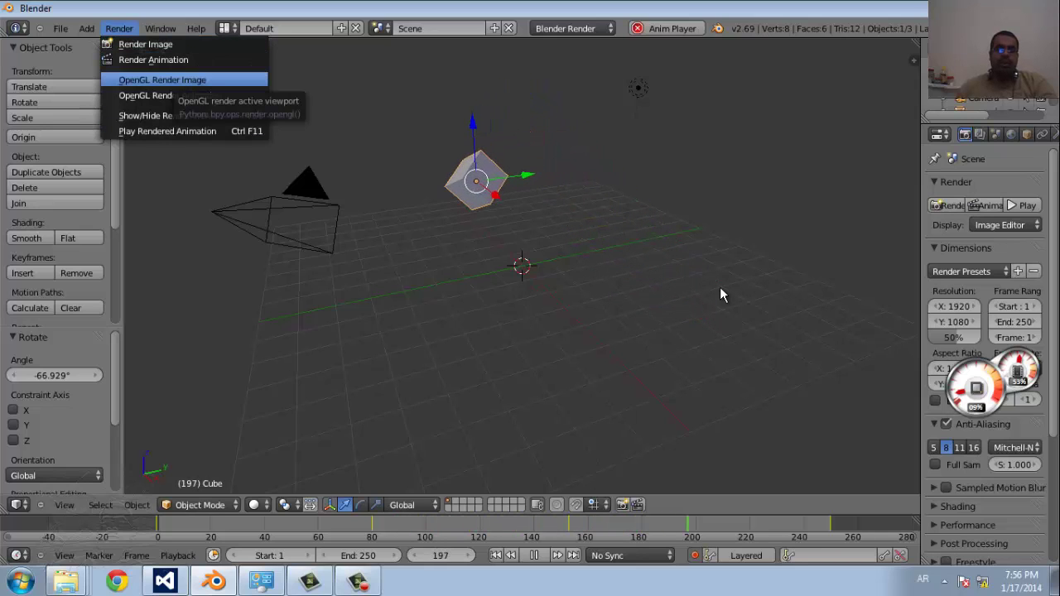
key("Escape")
left_click(20, 504)
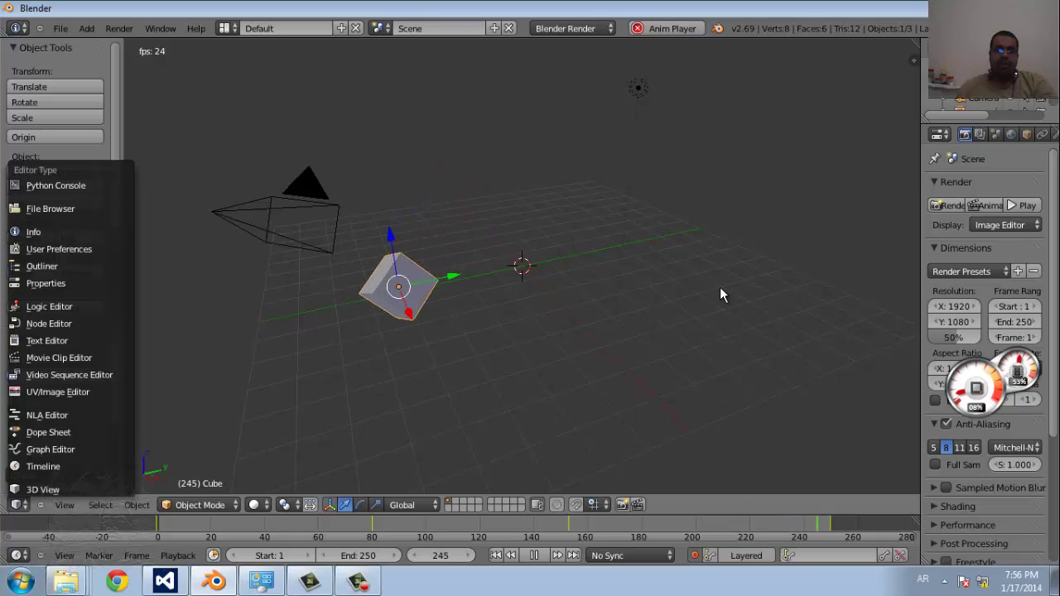
key("Down")
key("Down")
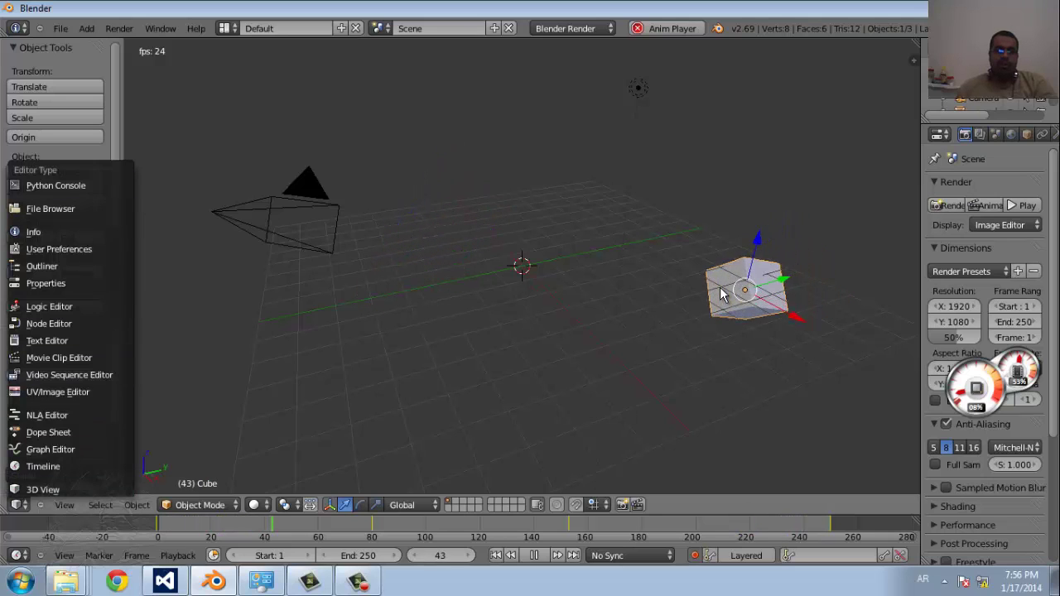
key("Down")
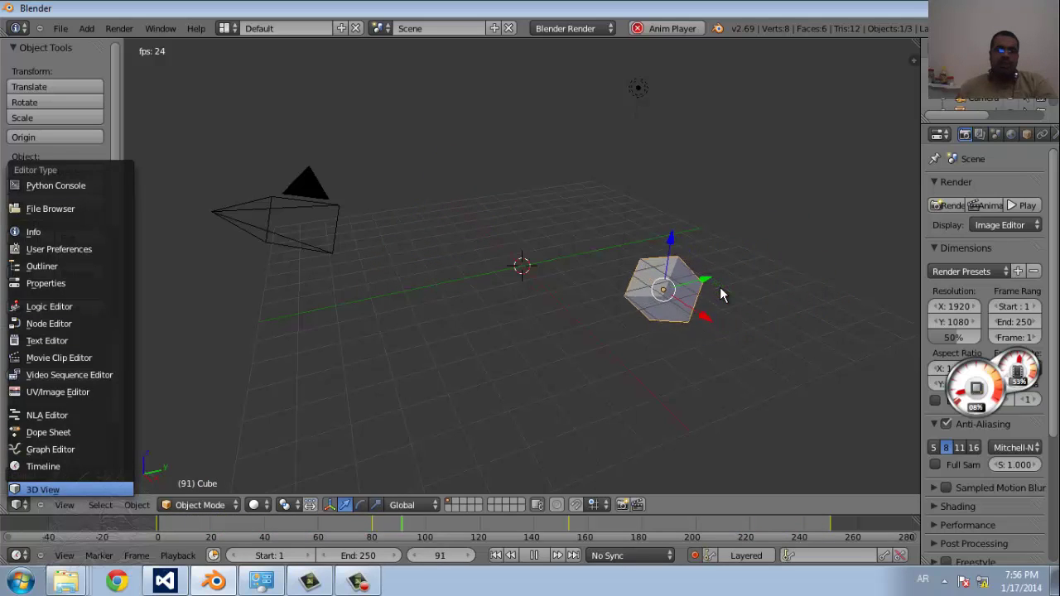
key("Up")
key("Up")
key("Up")
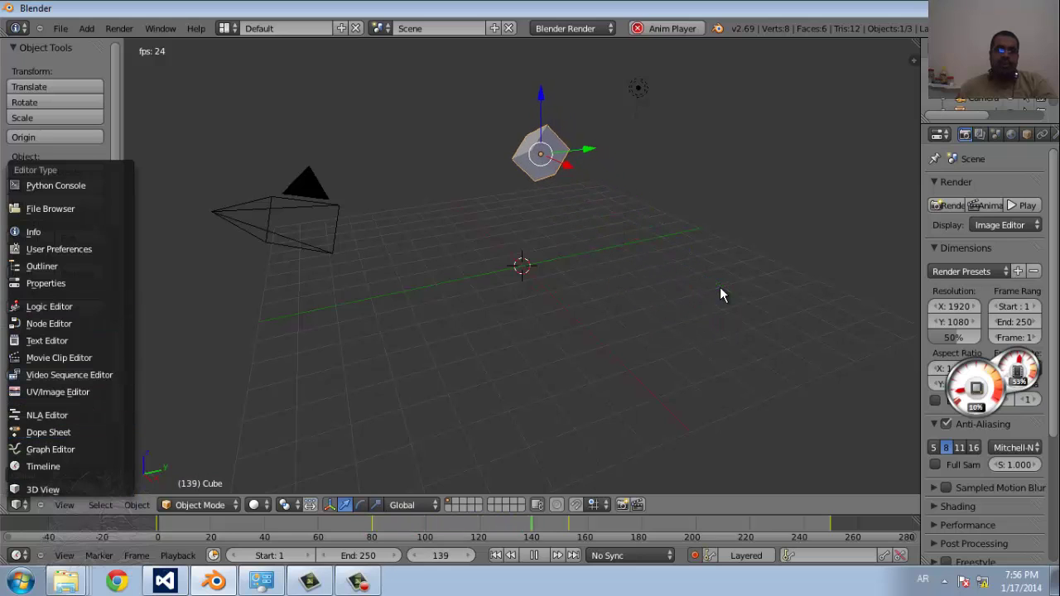
key("Down")
key("Down")
key("Down")
key("Down")
key("Down")
key("Down")
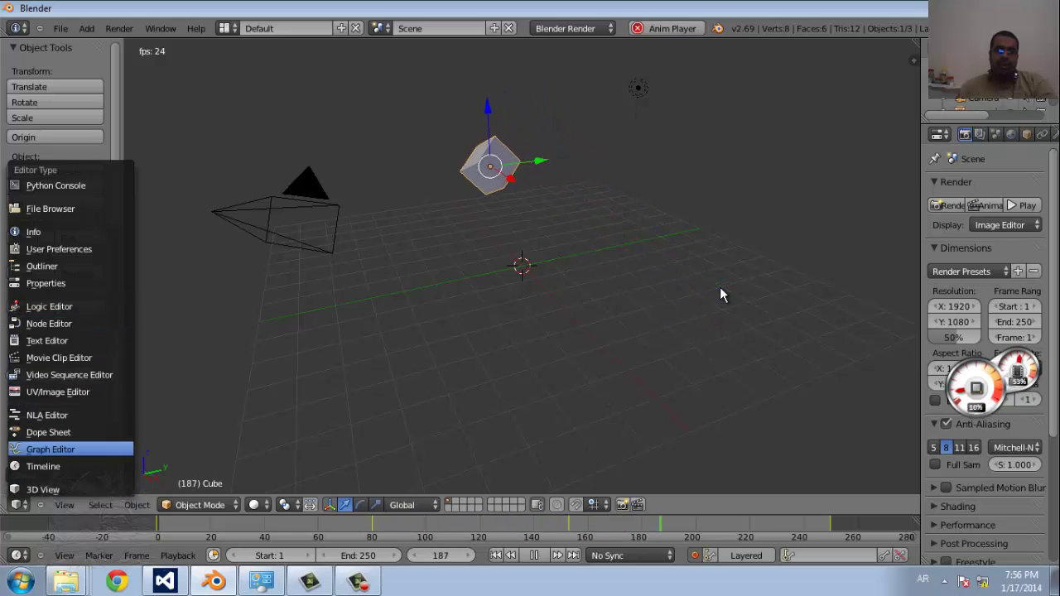
key("Up")
key("Up")
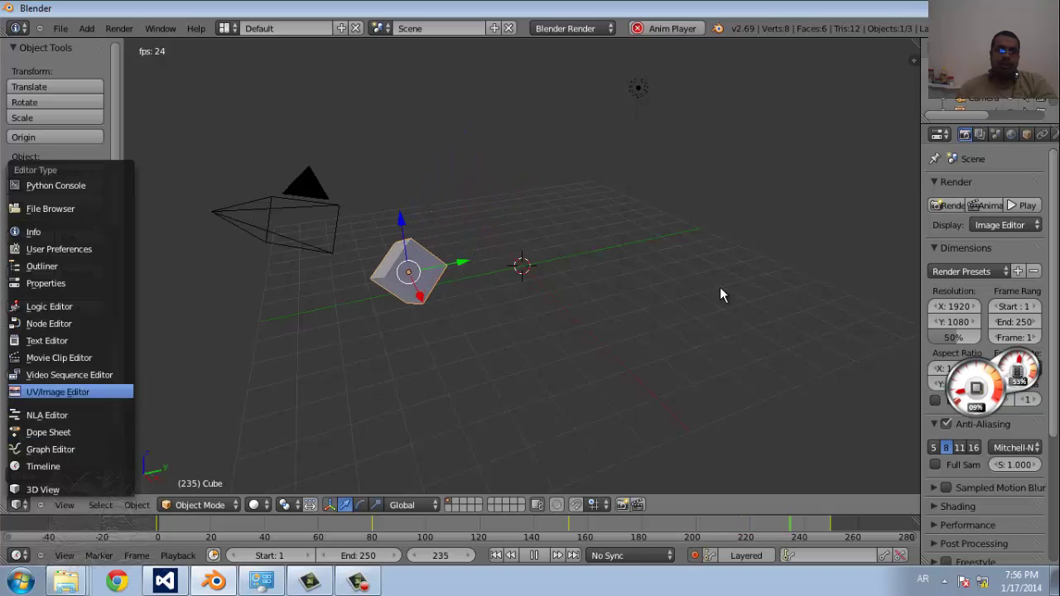
key("Down")
key("Return")
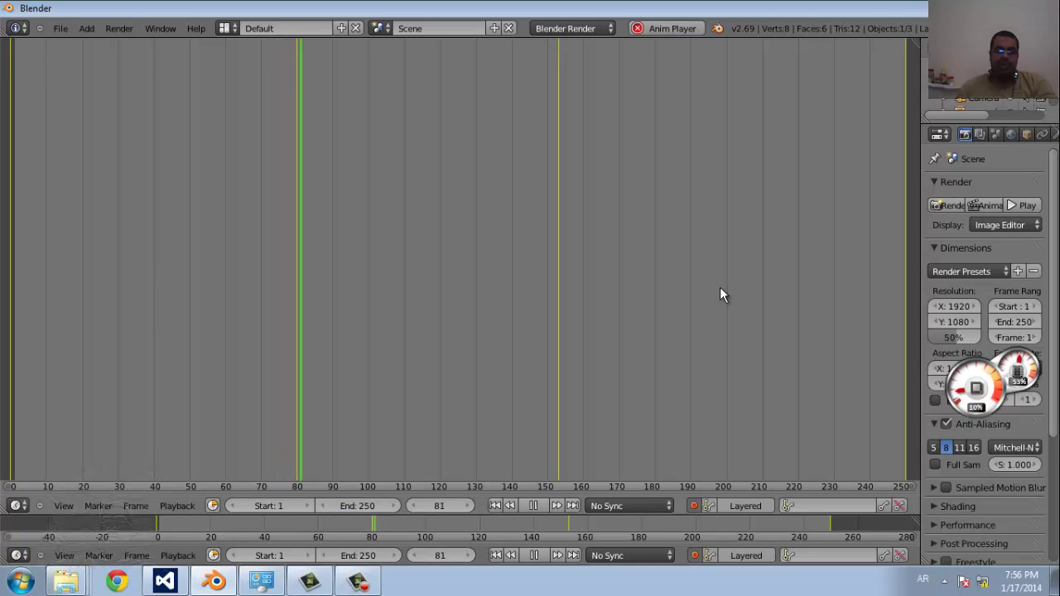
key("shift+space")
key("Down")
key("Return")
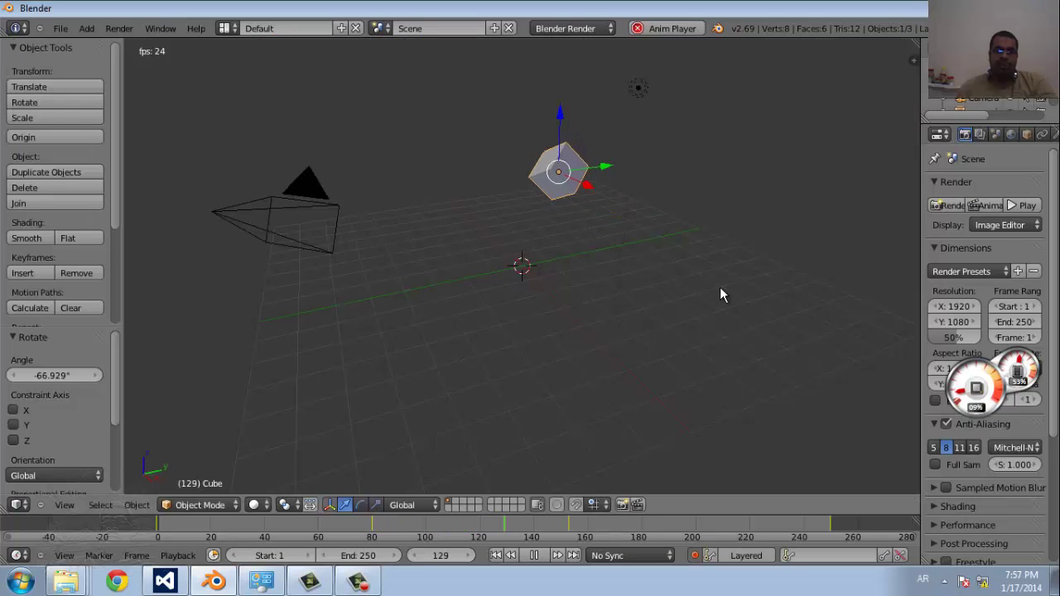